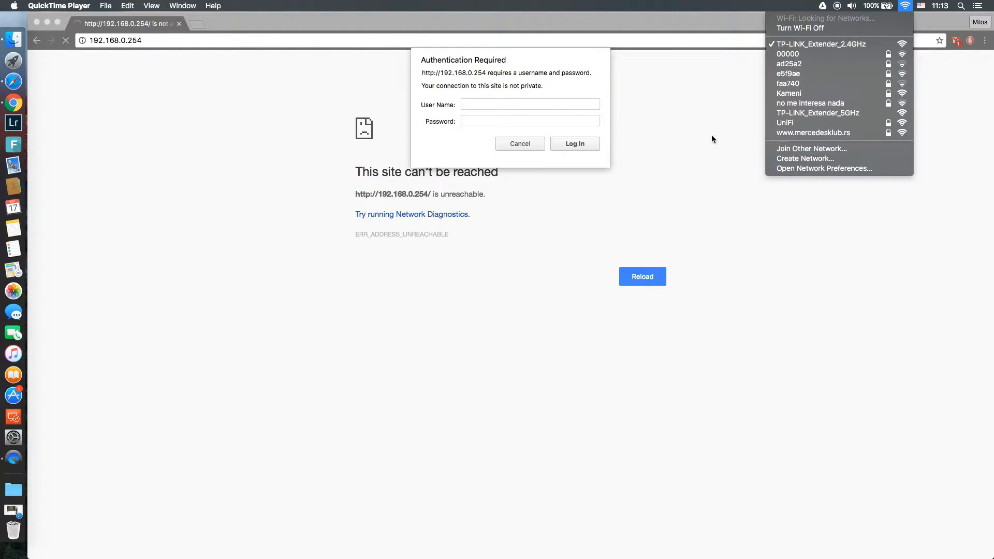
Log in to the range extender at 192.168.0.254 with the user name admin and the login password
{"action": "left_click", "coordinate": [225, 128]}
{"action": "left_click", "coordinate": [148, 45]}
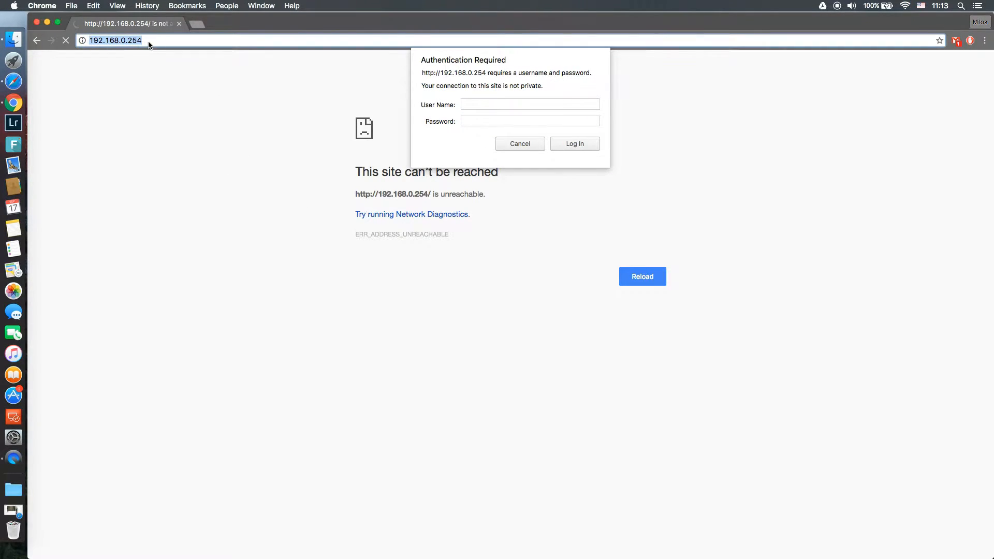
{"action": "left_click", "coordinate": [487, 104]}
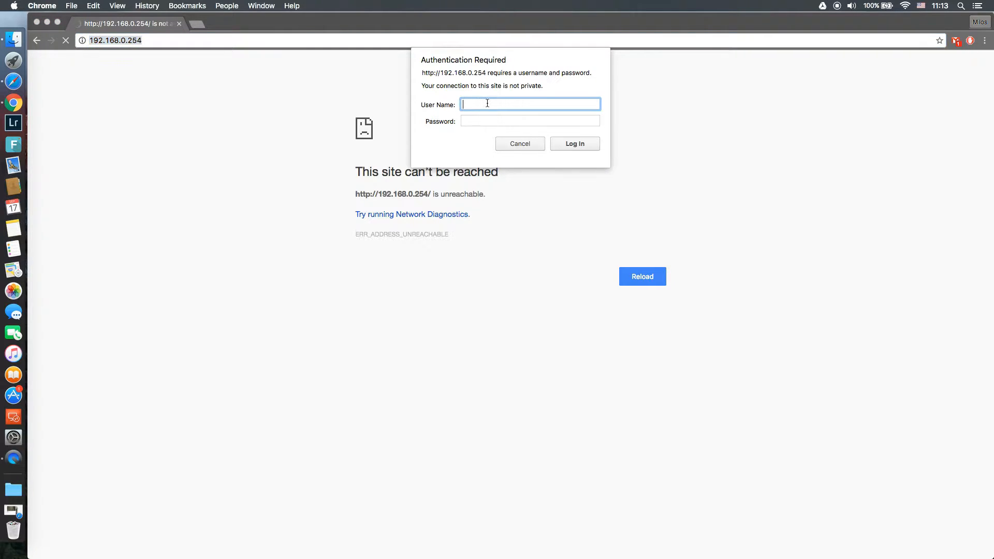
{"action": "key", "text": "Tab"}
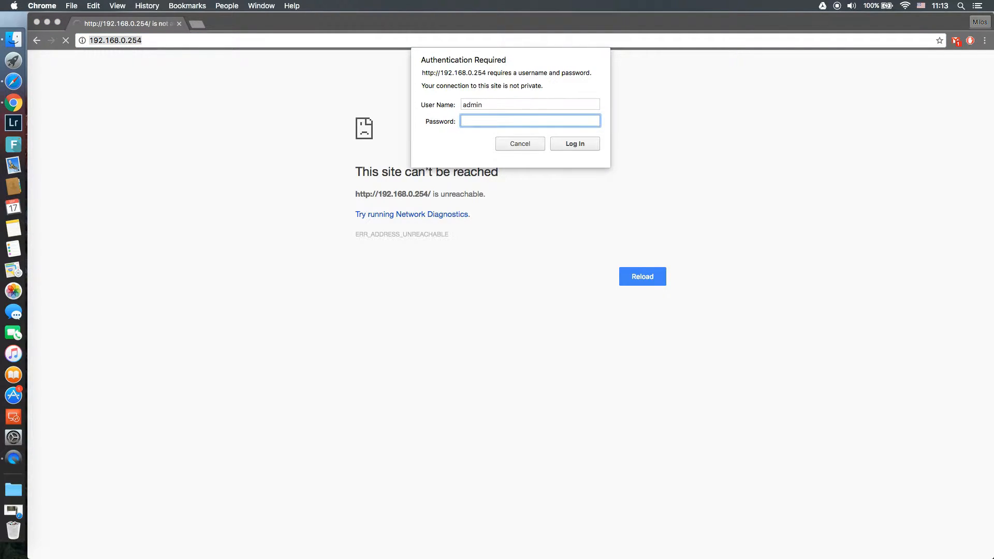
{"action": "key", "text": "Return"}
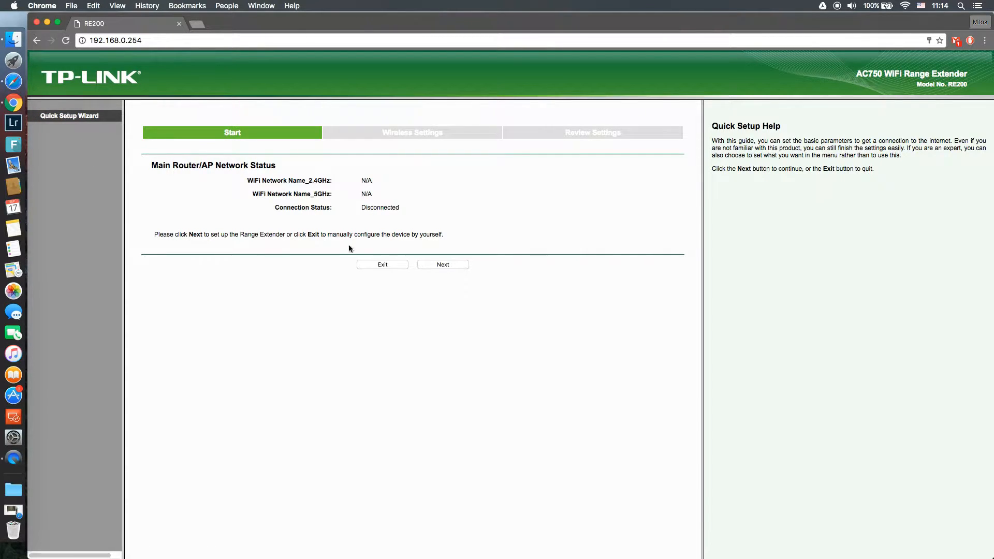
Start the quick setup and choose the Kameni network from the scanned 2.4GHz networks
{"action": "left_click", "coordinate": [442, 265]}
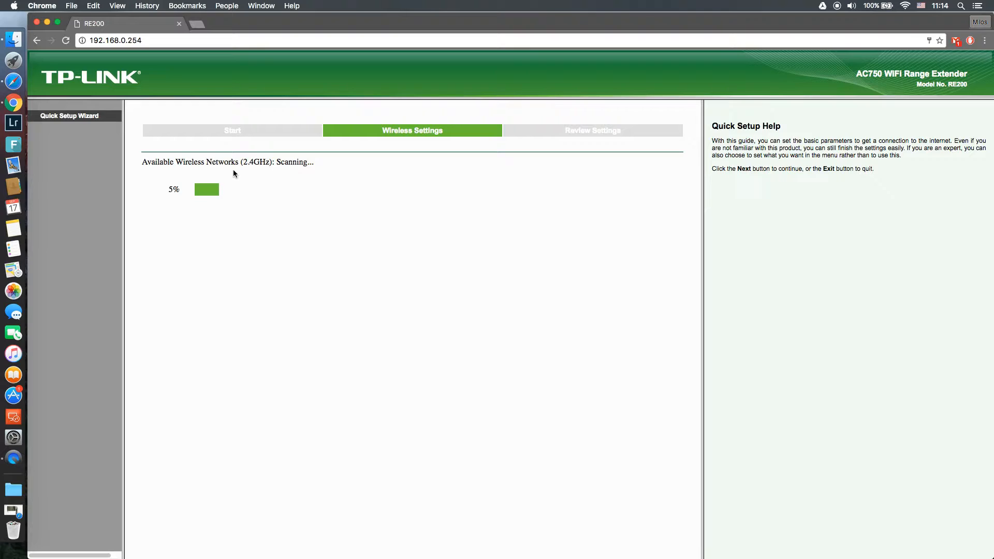
{"action": "left_click_drag", "start_coordinate": [143, 162], "coordinate": [319, 163]}
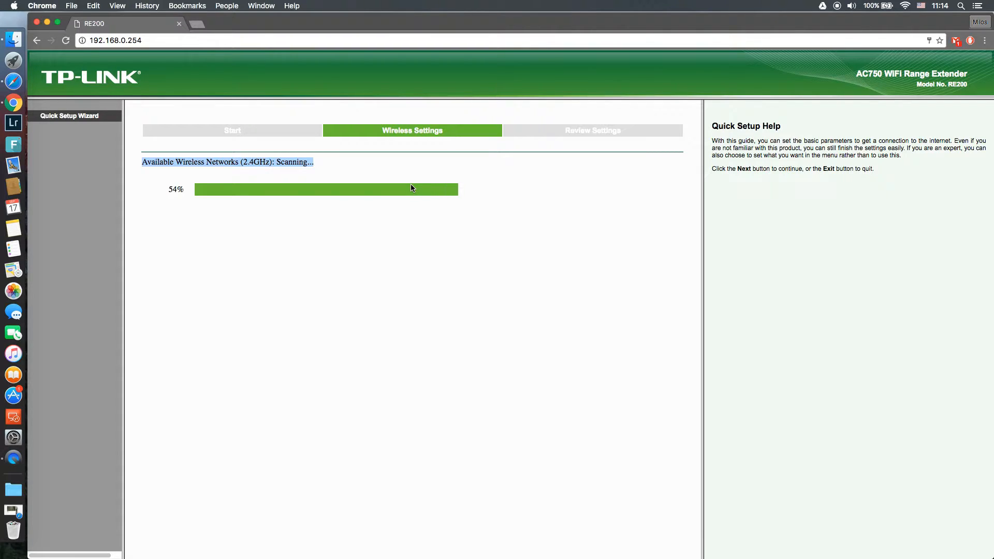
{"action": "left_click", "coordinate": [377, 297]}
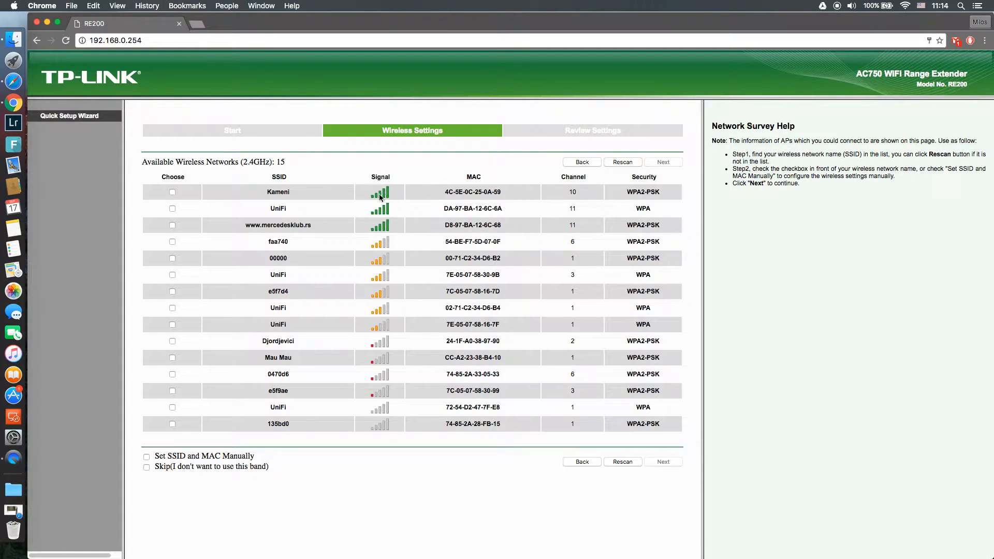
{"action": "left_click", "coordinate": [173, 192]}
{"action": "left_click", "coordinate": [663, 461]}
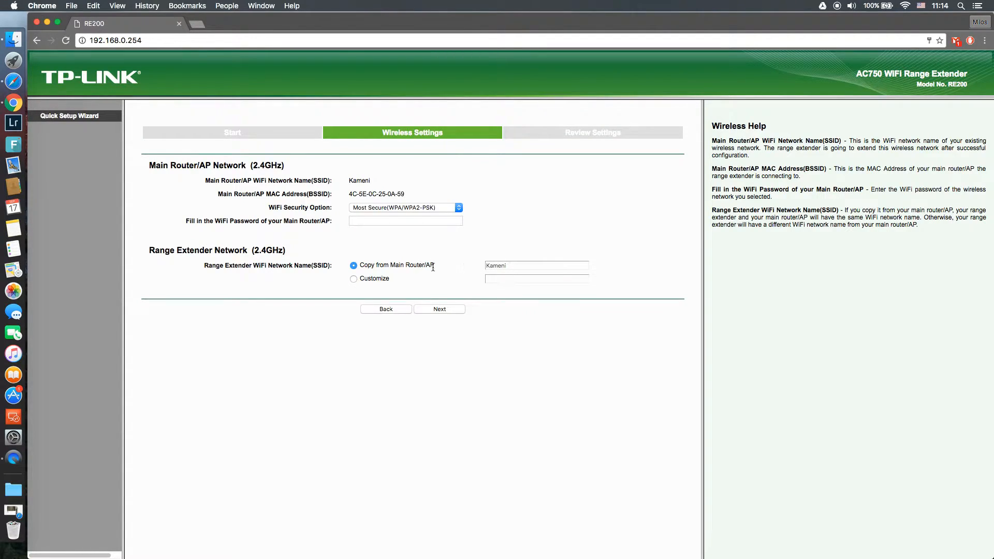
Set the 2.4GHz range extender network name to the custom name Kameni_EXTENDER
{"action": "left_click_drag", "start_coordinate": [361, 265], "coordinate": [428, 278]}
{"action": "left_click", "coordinate": [354, 279]}
{"action": "left_click", "coordinate": [524, 279]}
{"action": "left_click_drag", "start_coordinate": [524, 279], "coordinate": [467, 279]}
{"action": "left_click", "coordinate": [540, 279]}
{"action": "left_click", "coordinate": [536, 280]}
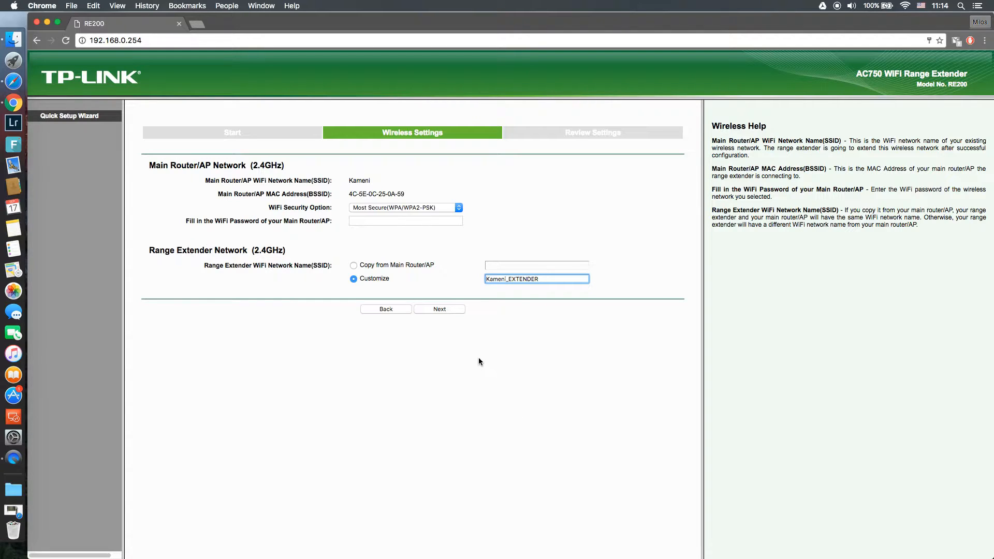
Enter the main router's WiFi password and continue to the 5GHz network scan
{"action": "left_click", "coordinate": [424, 222]}
{"action": "left_click", "coordinate": [440, 384]}
{"action": "left_click", "coordinate": [446, 310]}
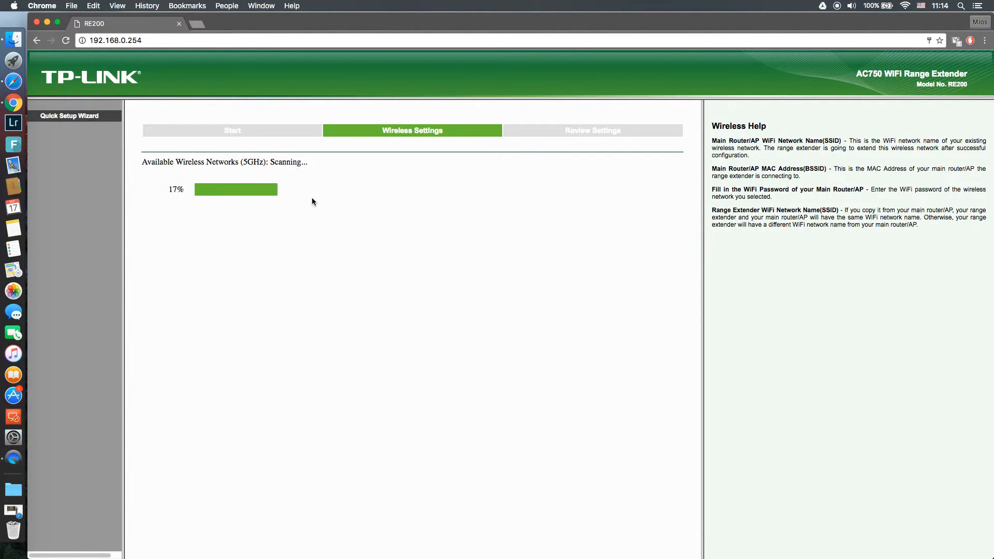
Skip the 5GHz band and continue to the settings review
{"action": "left_click", "coordinate": [144, 163]}
{"action": "left_click_drag", "start_coordinate": [145, 163], "coordinate": [311, 164]}
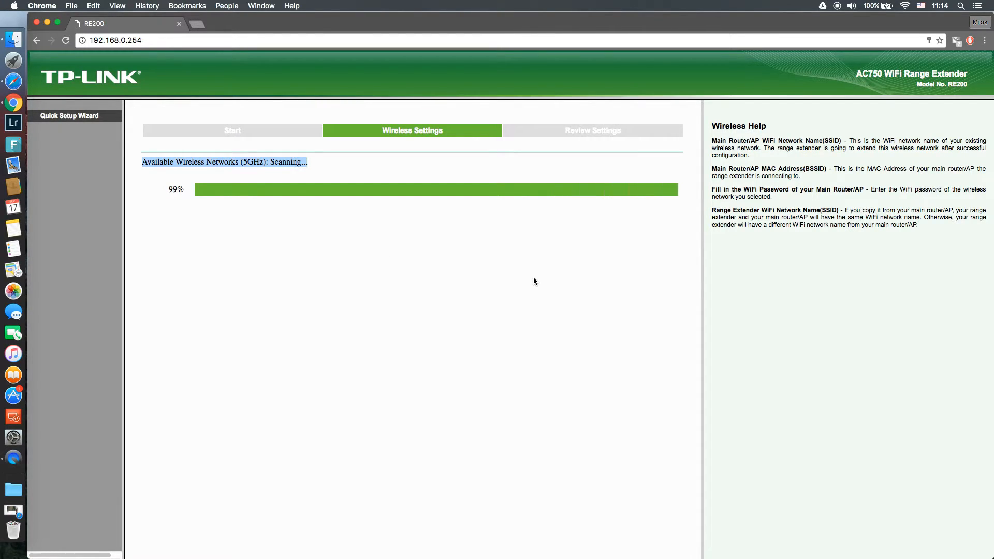
{"action": "left_click_drag", "start_coordinate": [240, 162], "coordinate": [294, 160]}
{"action": "left_click", "coordinate": [373, 269]}
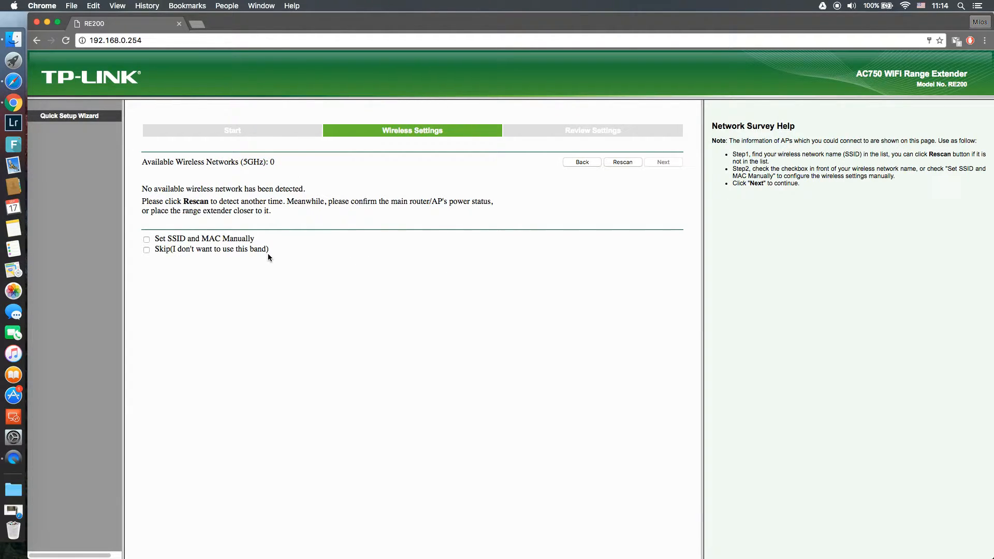
{"action": "left_click", "coordinate": [147, 250]}
{"action": "left_click_drag", "start_coordinate": [172, 249], "coordinate": [281, 254]}
{"action": "left_click", "coordinate": [281, 254]}
{"action": "left_click", "coordinate": [667, 163]}
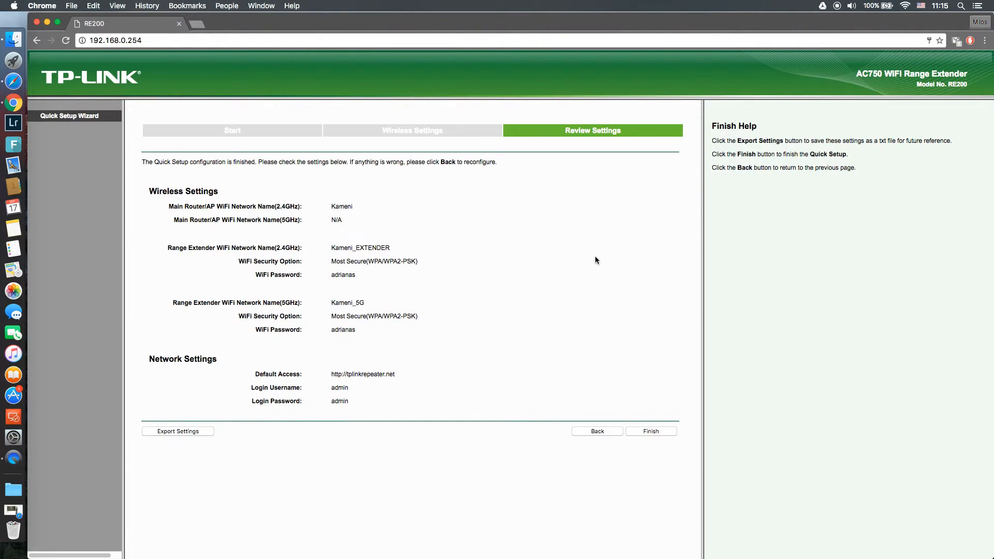
Review the wireless and network settings summary and finish the quick setup
{"action": "left_click_drag", "start_coordinate": [621, 130], "coordinate": [578, 131]}
{"action": "left_click_drag", "start_coordinate": [181, 187], "coordinate": [383, 415]}
{"action": "left_click", "coordinate": [355, 451]}
{"action": "left_click", "coordinate": [655, 434]}
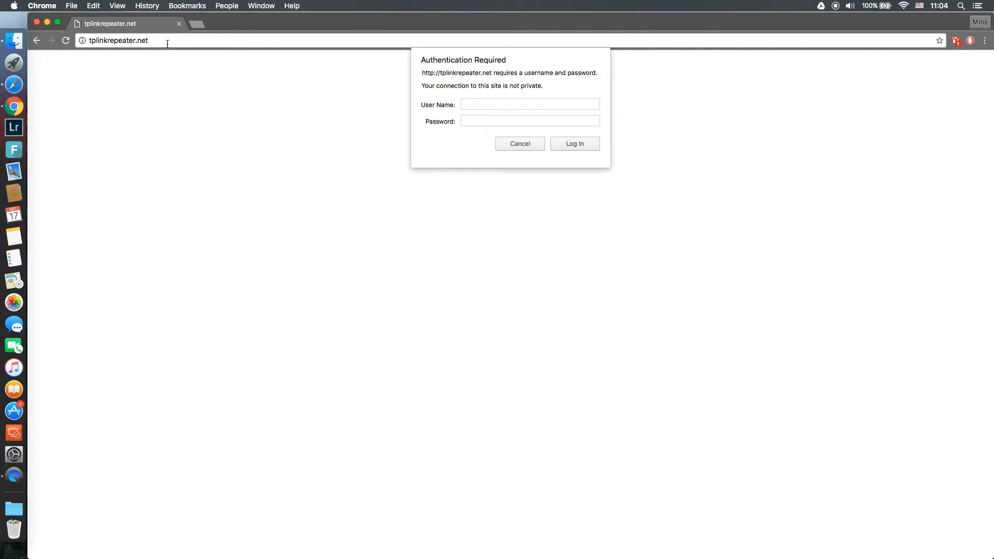
Log in at tplinkrepeater.net with the user name admin and the login password, and decline saving the password
{"action": "left_click", "coordinate": [167, 42]}
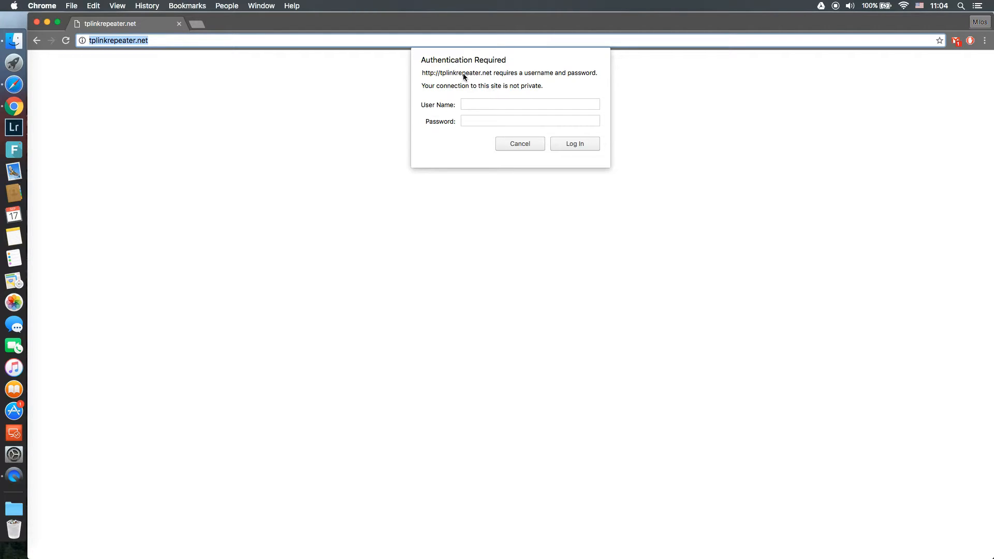
{"action": "left_click", "coordinate": [487, 105]}
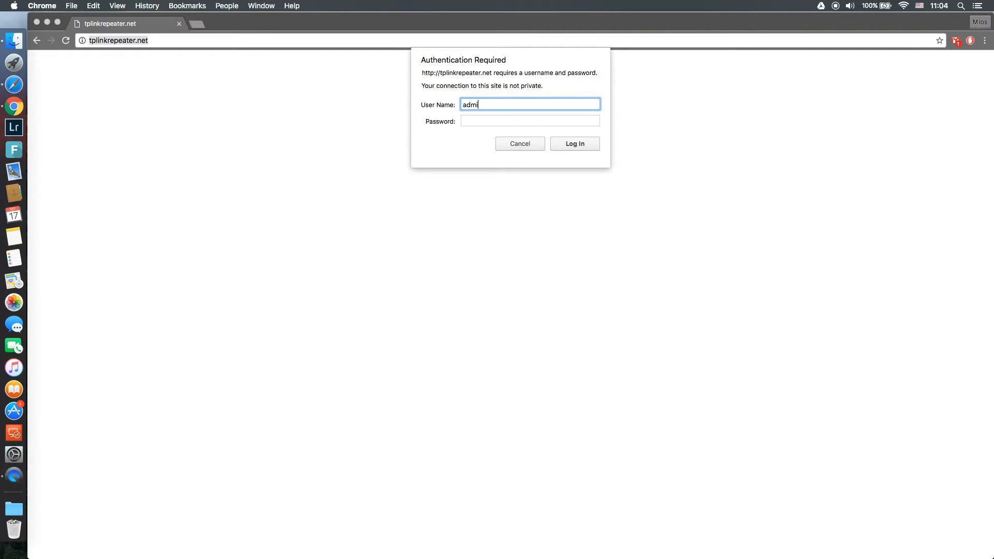
{"action": "key", "text": "Tab"}
{"action": "key", "text": "Return"}
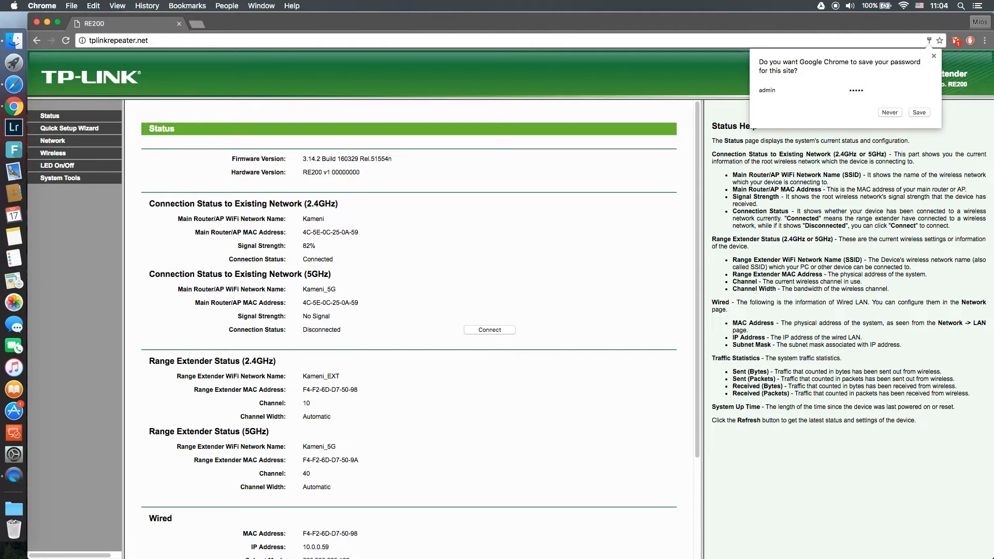
{"action": "left_click", "coordinate": [886, 114]}
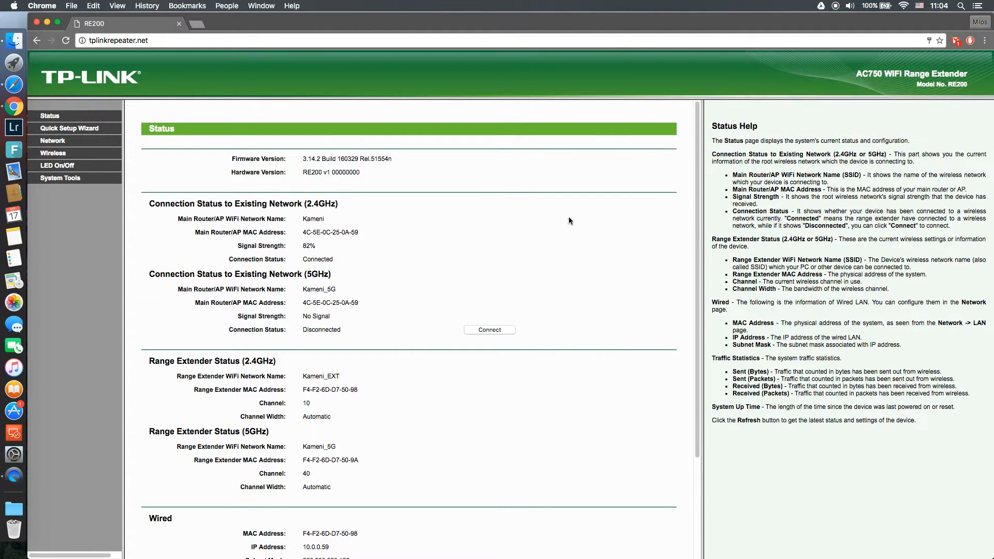
Examine the firmware version, existing network connections, extender status and traffic statistics on the Status page
{"action": "left_click_drag", "start_coordinate": [305, 158], "coordinate": [404, 159]}
{"action": "left_click", "coordinate": [386, 172]}
{"action": "scroll", "coordinate": [210, 259], "scroll_direction": "down", "scroll_amount": 2}
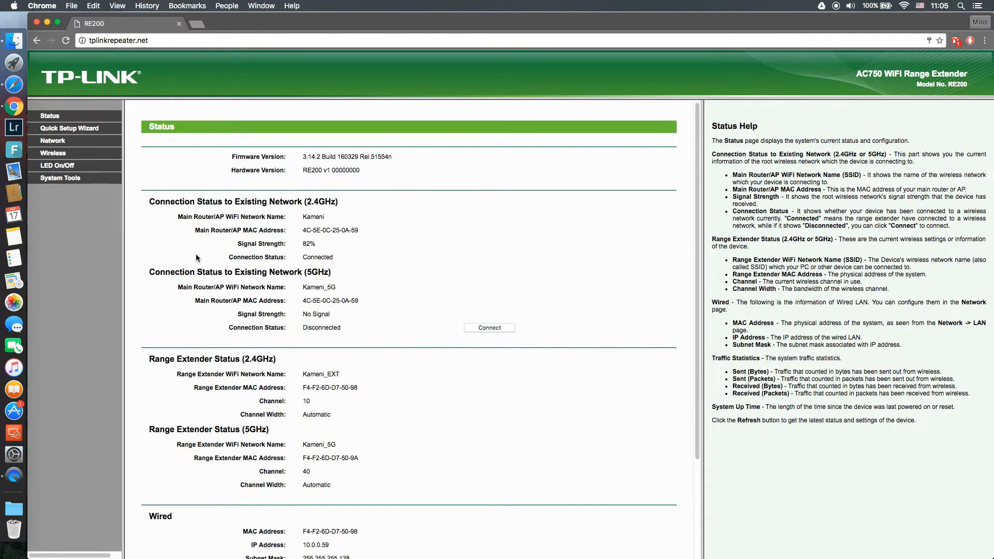
{"action": "left_click_drag", "start_coordinate": [173, 163], "coordinate": [365, 169]}
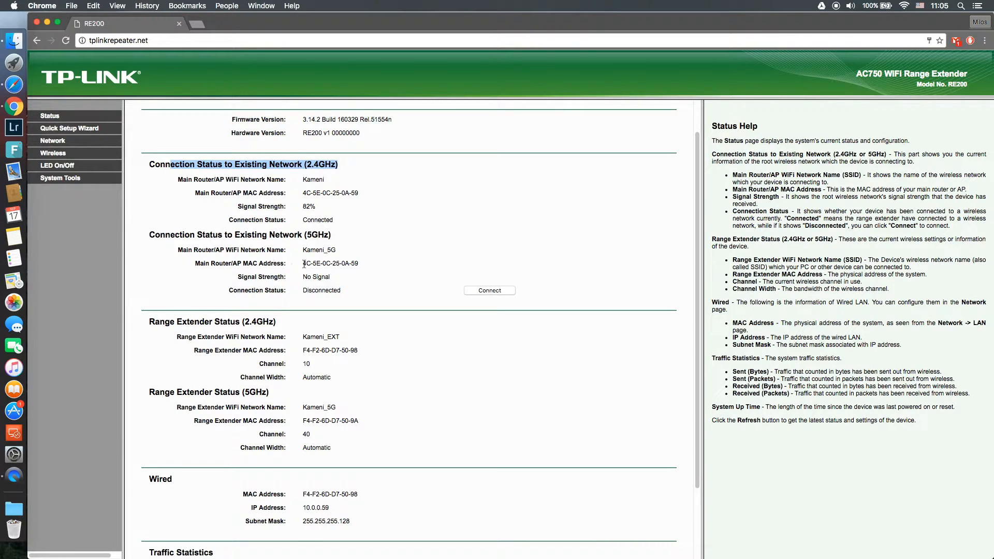
{"action": "scroll", "coordinate": [267, 261], "scroll_direction": "down", "scroll_amount": 4}
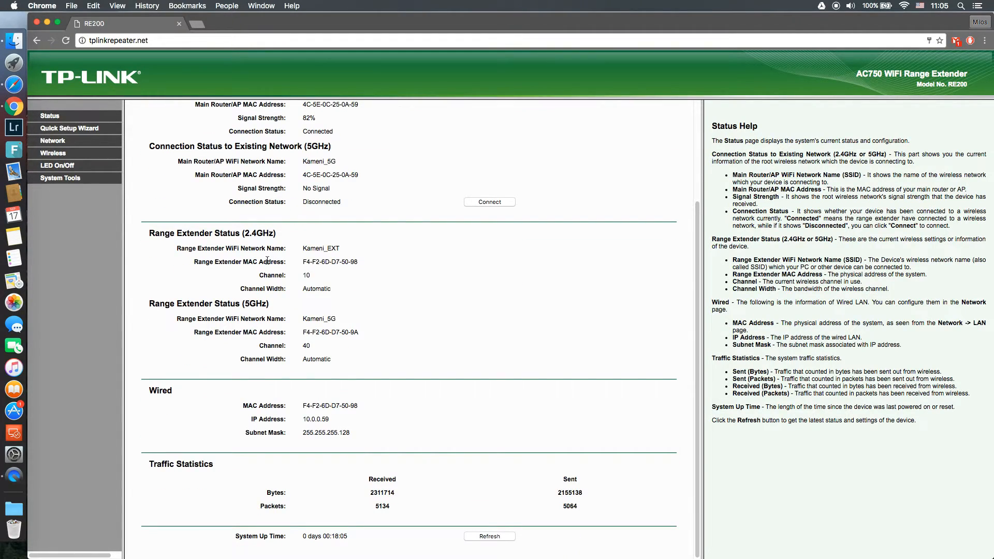
{"action": "scroll", "coordinate": [241, 259], "scroll_direction": "up", "scroll_amount": 6}
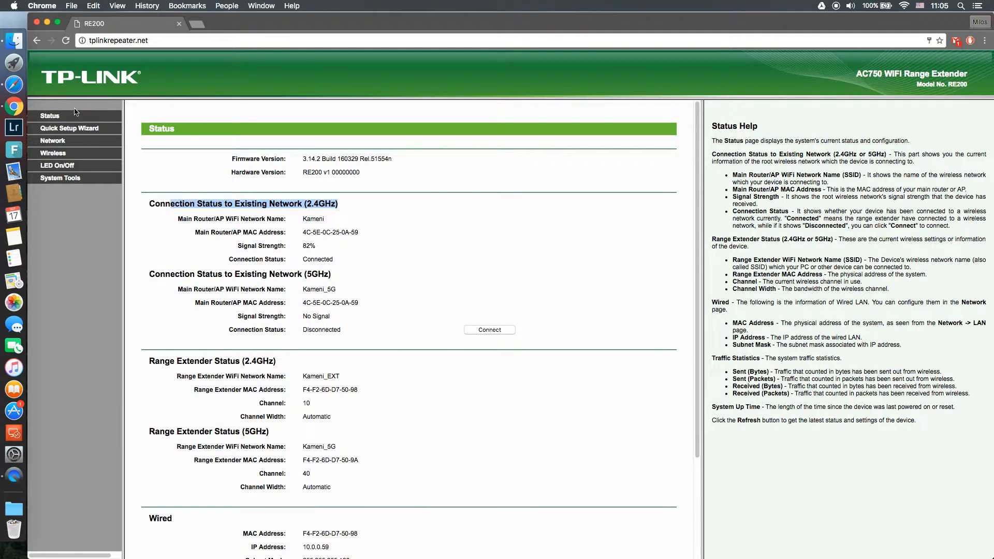
View the Quick Setup Wizard start page and the network's LAN, DHCP Settings and DHCP Client List pages
{"action": "left_click", "coordinate": [50, 129]}
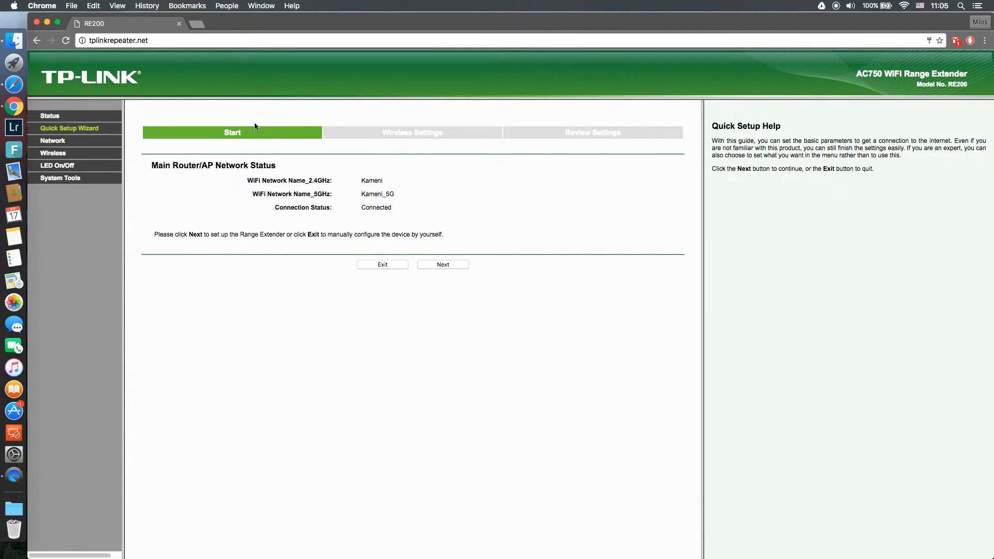
{"action": "left_click", "coordinate": [52, 140]}
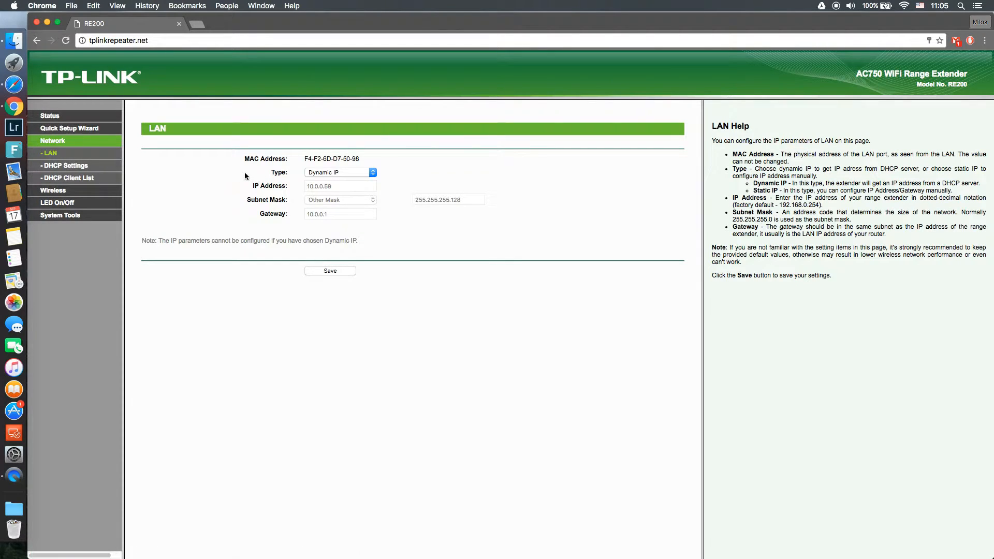
{"action": "left_click", "coordinate": [58, 166]}
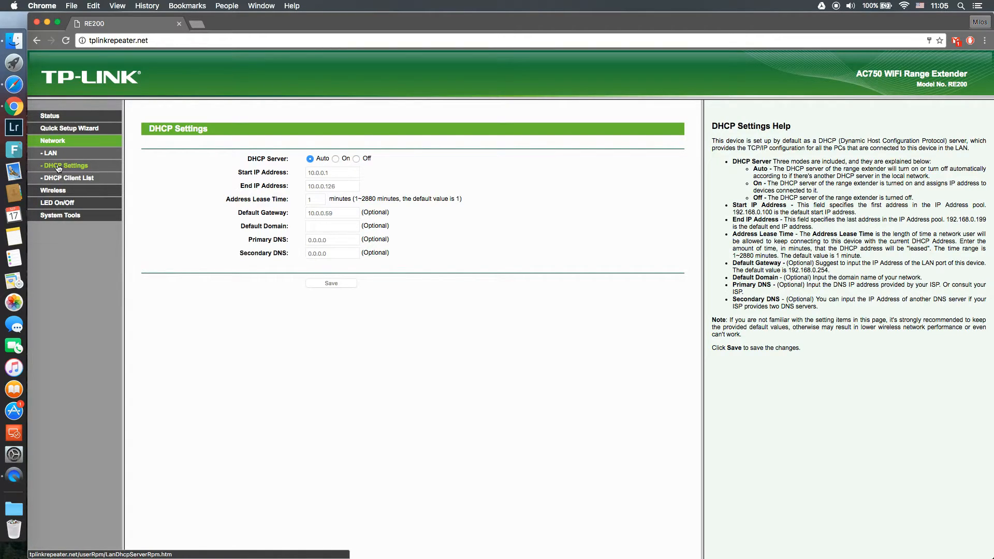
{"action": "left_click", "coordinate": [63, 178]}
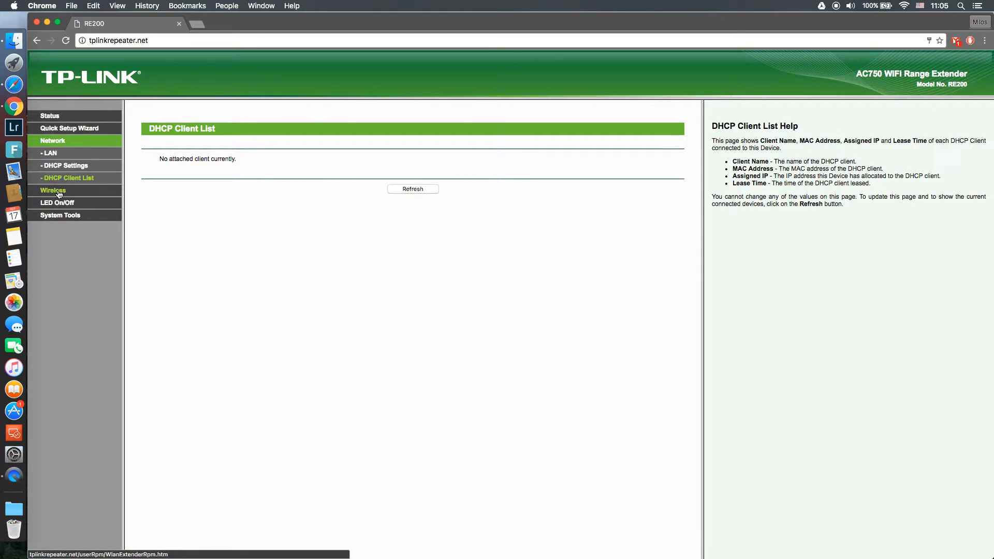
View the wireless pages for connecting to an existing network, extender settings and advanced settings
{"action": "left_click", "coordinate": [58, 192]}
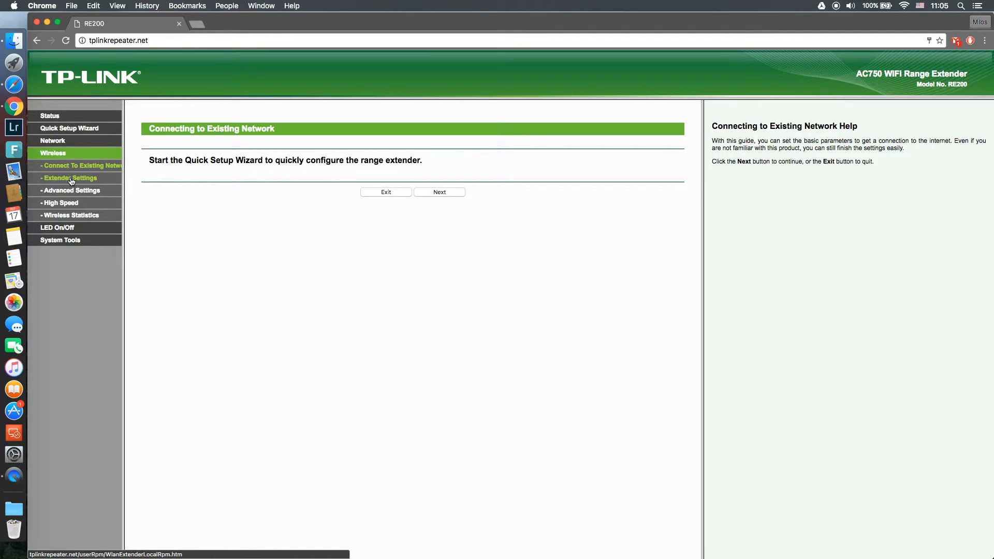
{"action": "left_click", "coordinate": [72, 180]}
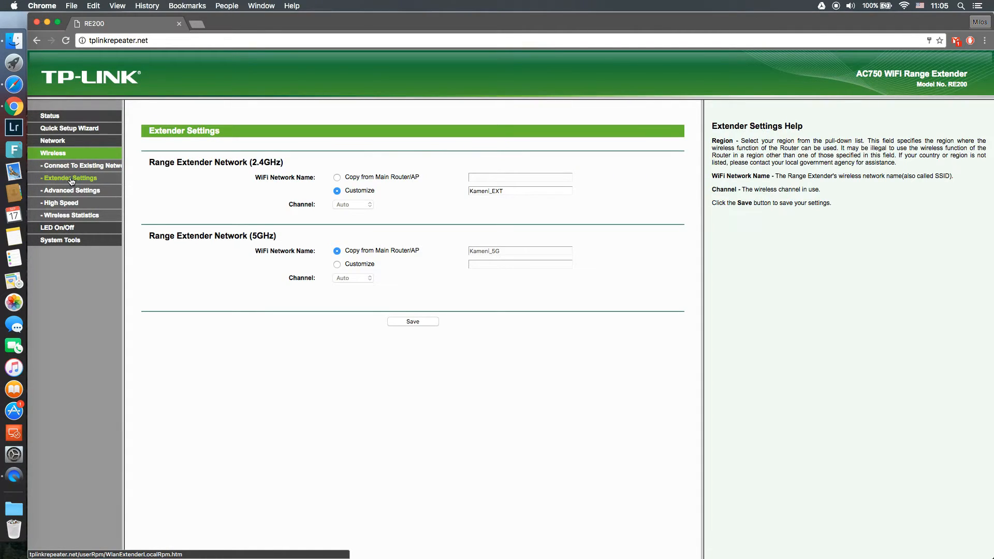
{"action": "left_click", "coordinate": [70, 191]}
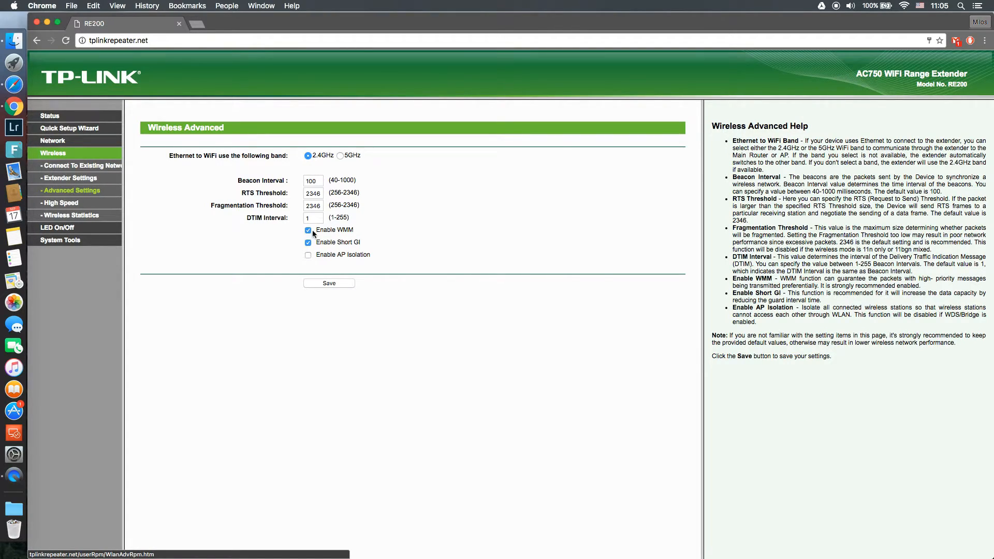
Examine the High Speed mode options and their help text, and view the wireless statistics
{"action": "left_click", "coordinate": [72, 207]}
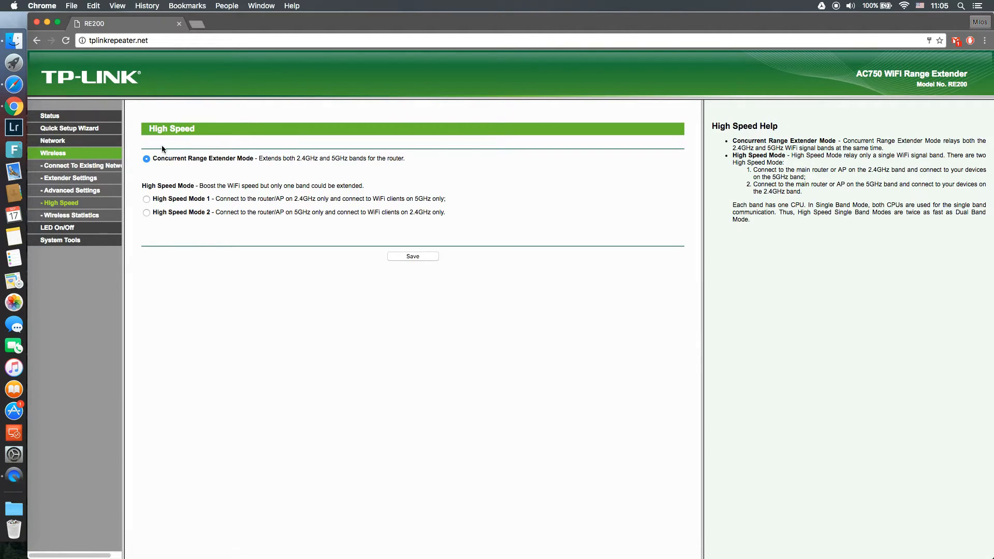
{"action": "left_click_drag", "start_coordinate": [207, 128], "coordinate": [150, 130]}
{"action": "left_click_drag", "start_coordinate": [224, 201], "coordinate": [452, 201]}
{"action": "left_click_drag", "start_coordinate": [216, 213], "coordinate": [444, 214]}
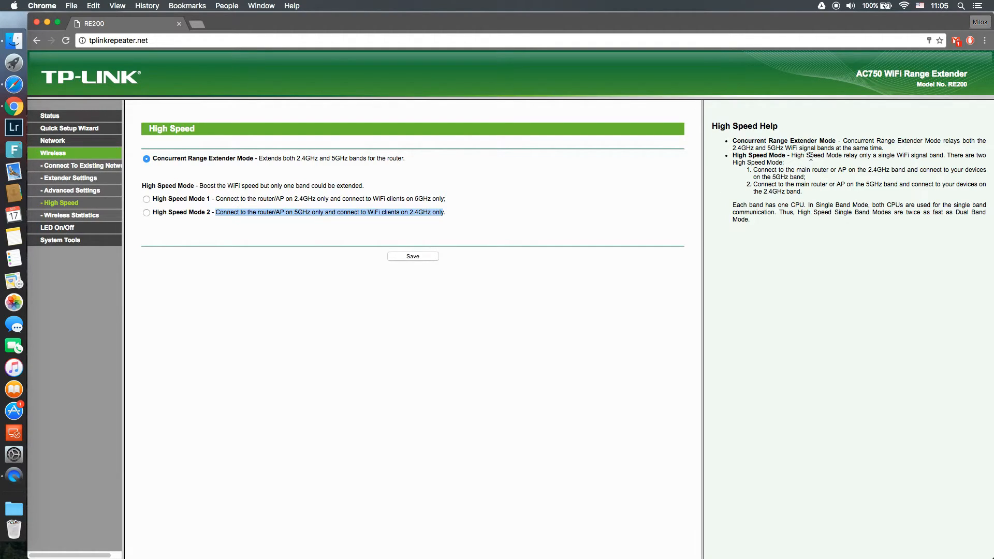
{"action": "left_click_drag", "start_coordinate": [757, 170], "coordinate": [863, 178]}
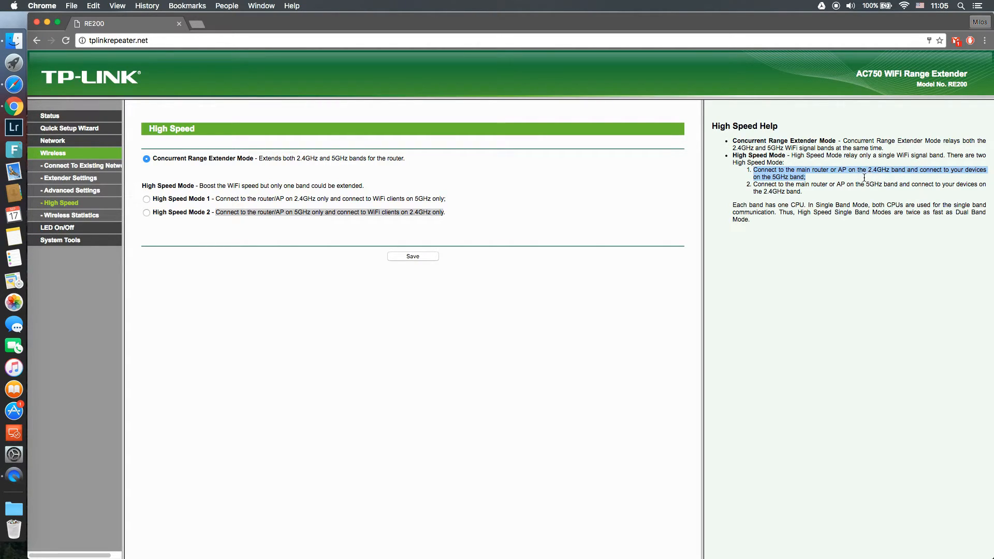
{"action": "left_click", "coordinate": [92, 217]}
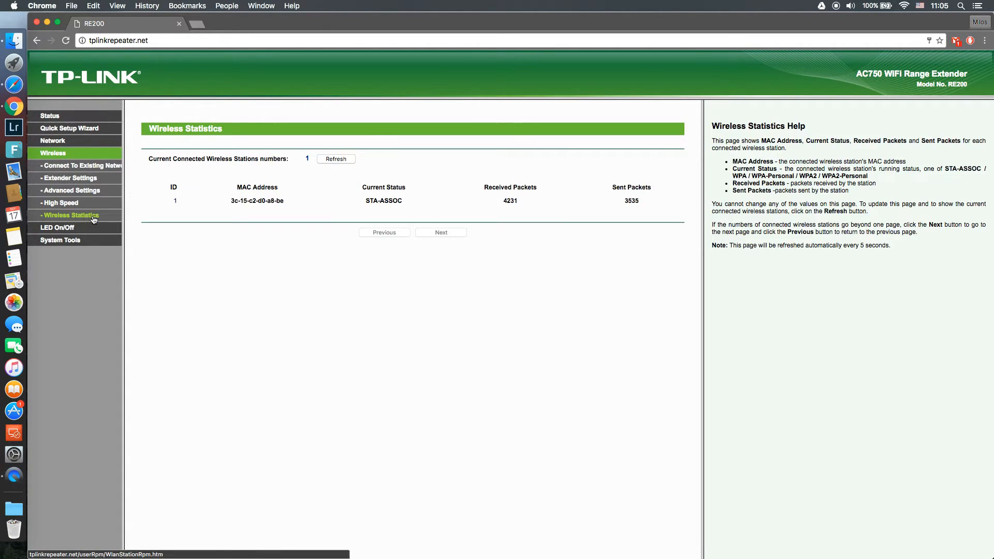
View the LED On/Off settings and the firmware upgrade page
{"action": "left_click", "coordinate": [60, 229]}
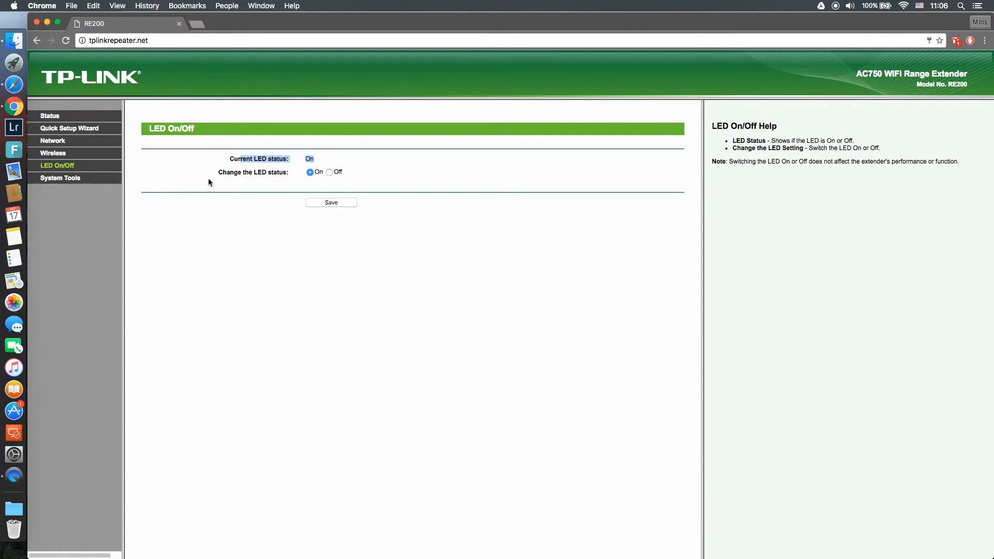
{"action": "left_click", "coordinate": [67, 181]}
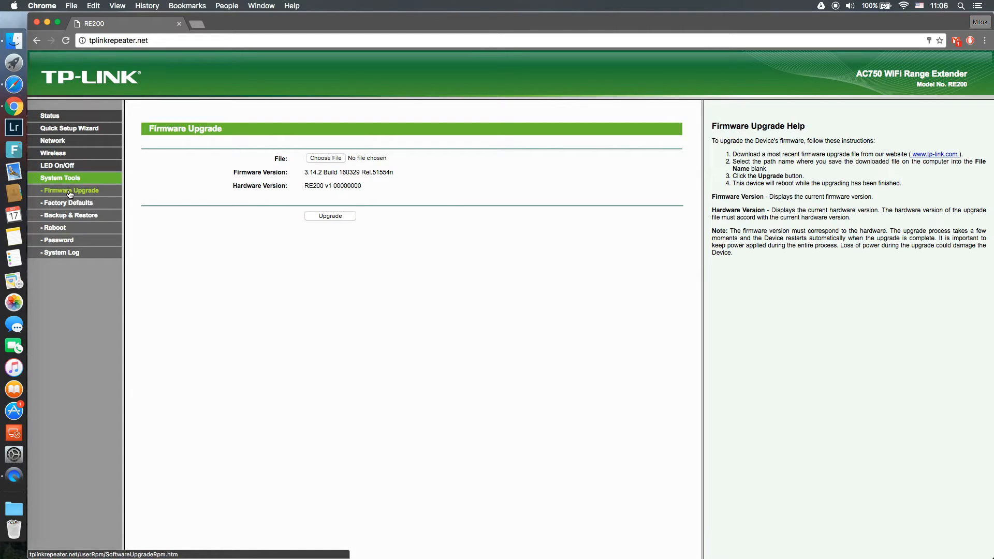
View the system tools pages for Factory Defaults, Backup & Restore, Reboot, Password and System Log
{"action": "left_click", "coordinate": [70, 203]}
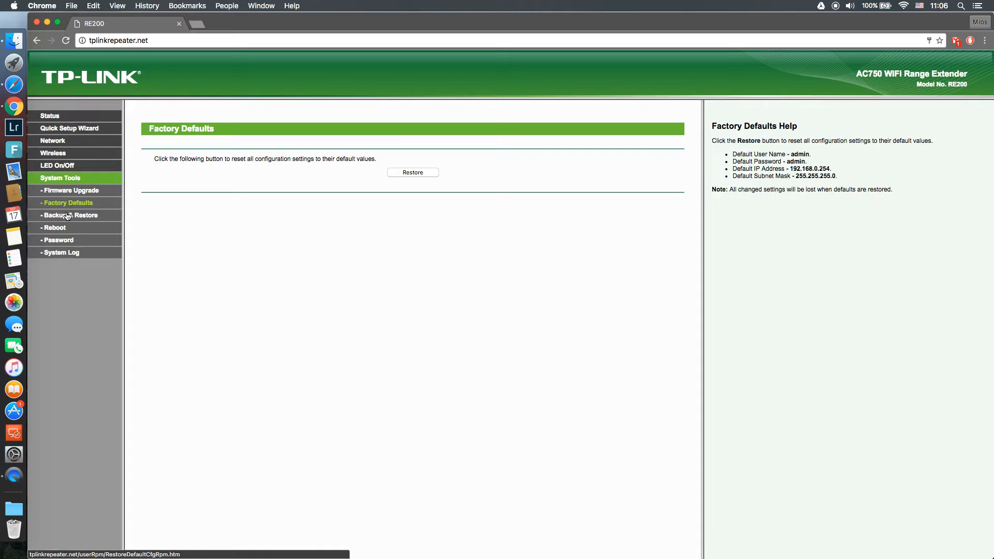
{"action": "left_click", "coordinate": [67, 217]}
{"action": "left_click", "coordinate": [55, 228]}
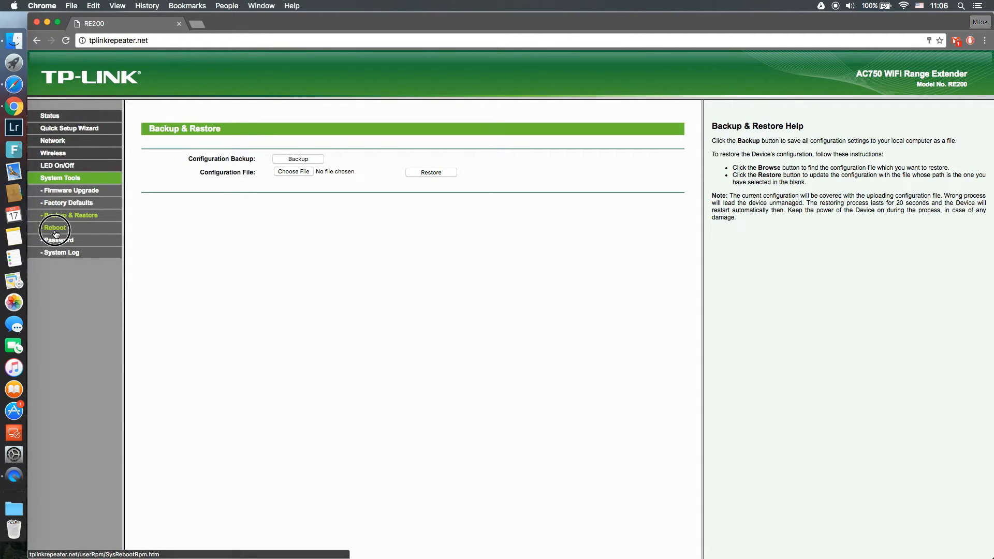
{"action": "left_click", "coordinate": [55, 241]}
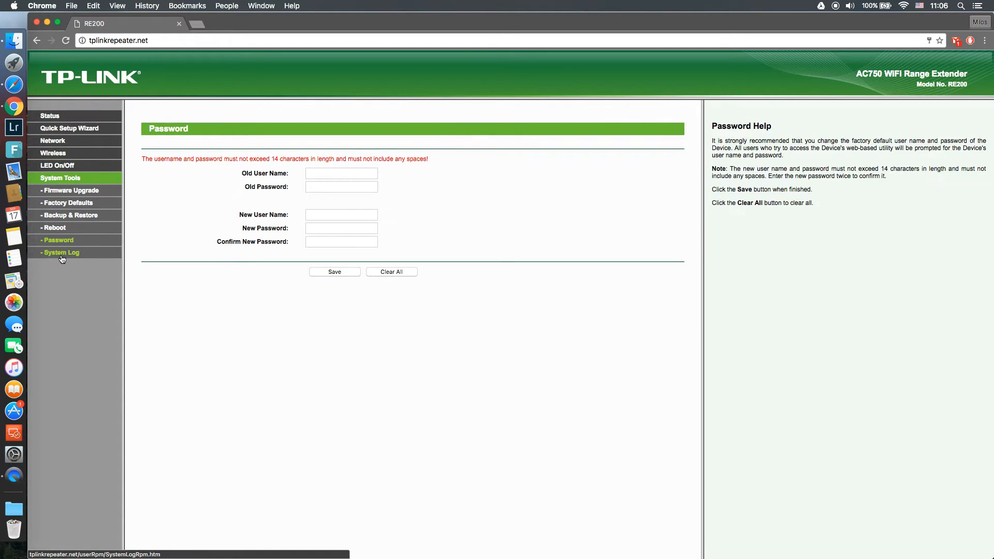
{"action": "left_click", "coordinate": [61, 254]}
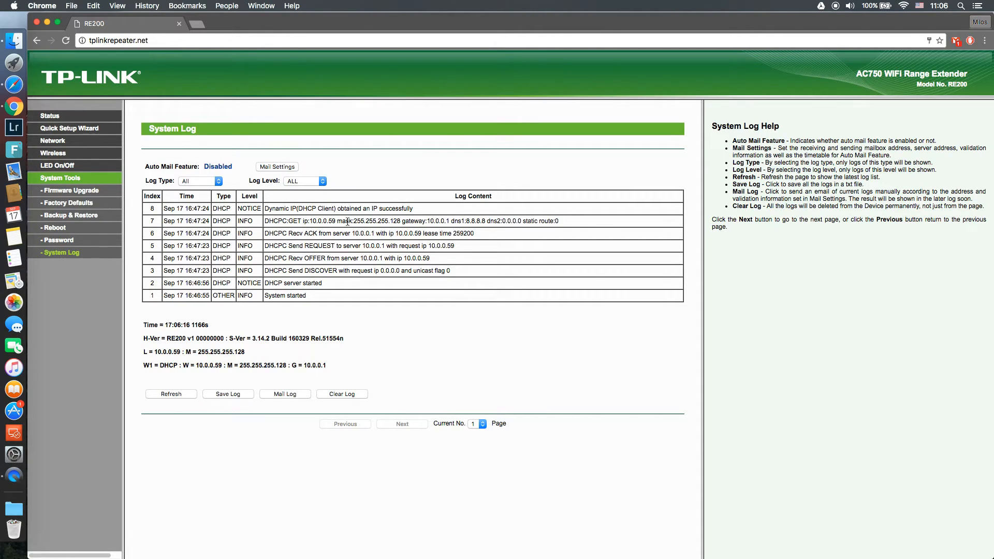
View the extender's Status page and check the computer's list of available Wi-Fi networks
{"action": "left_click", "coordinate": [56, 114]}
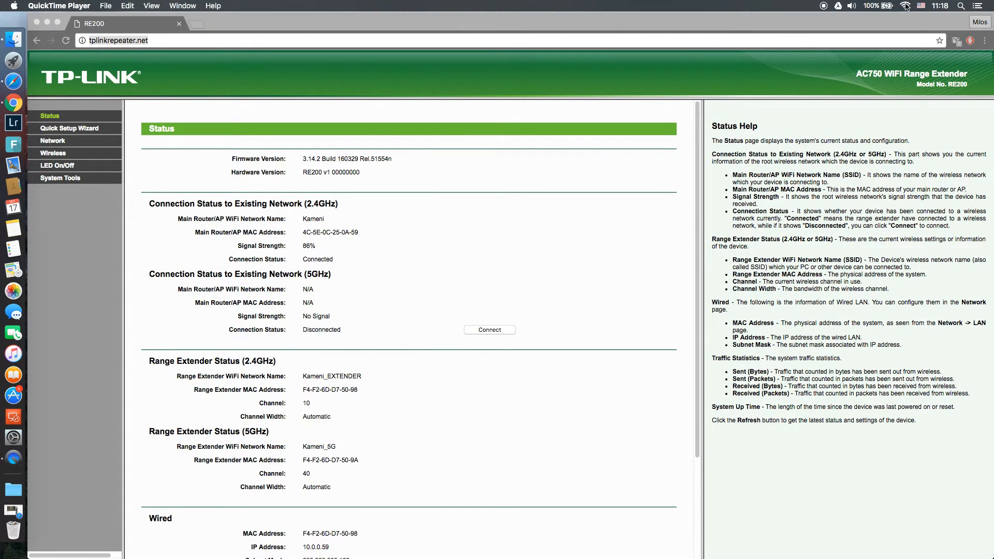
{"action": "left_click", "coordinate": [904, 6]}
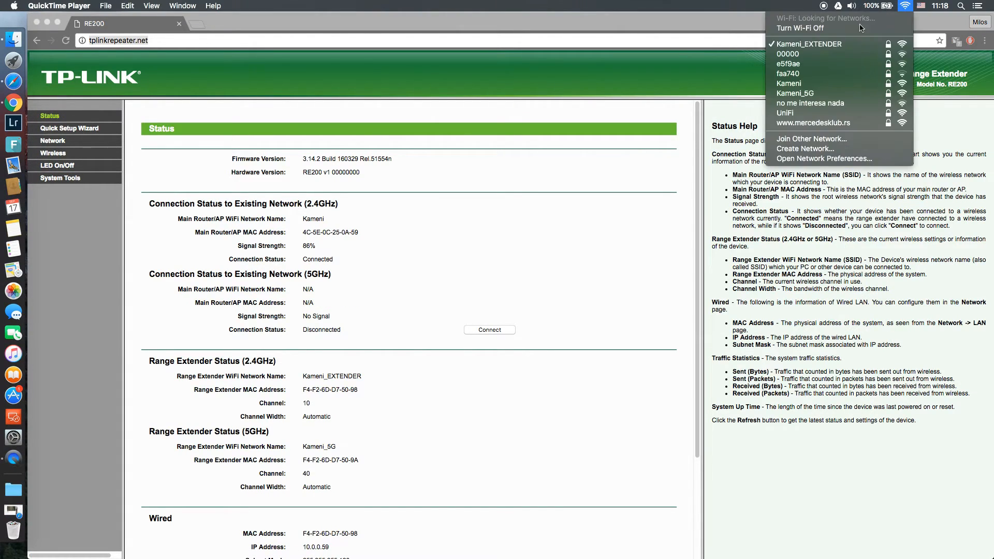
{"action": "left_click", "coordinate": [145, 40]}
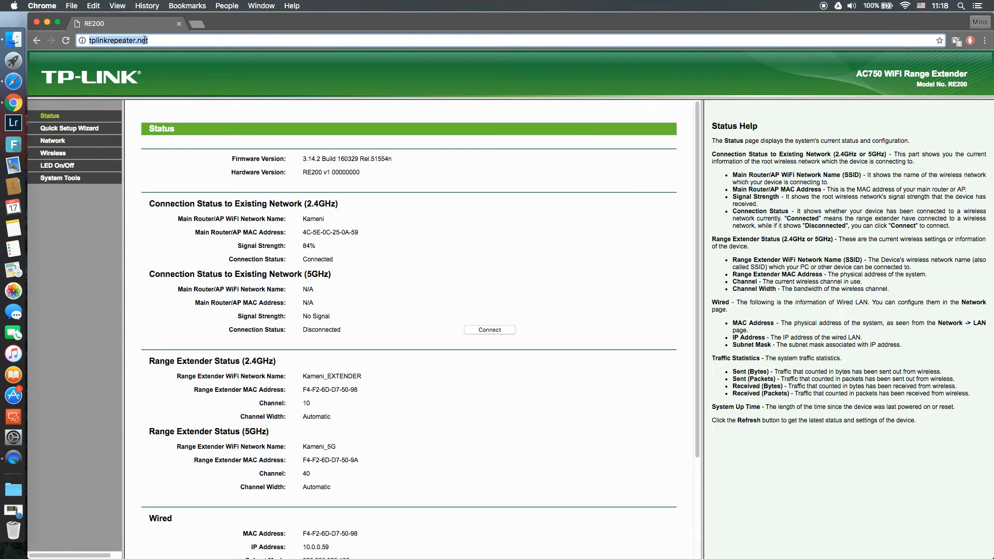
{"action": "left_click", "coordinate": [256, 255]}
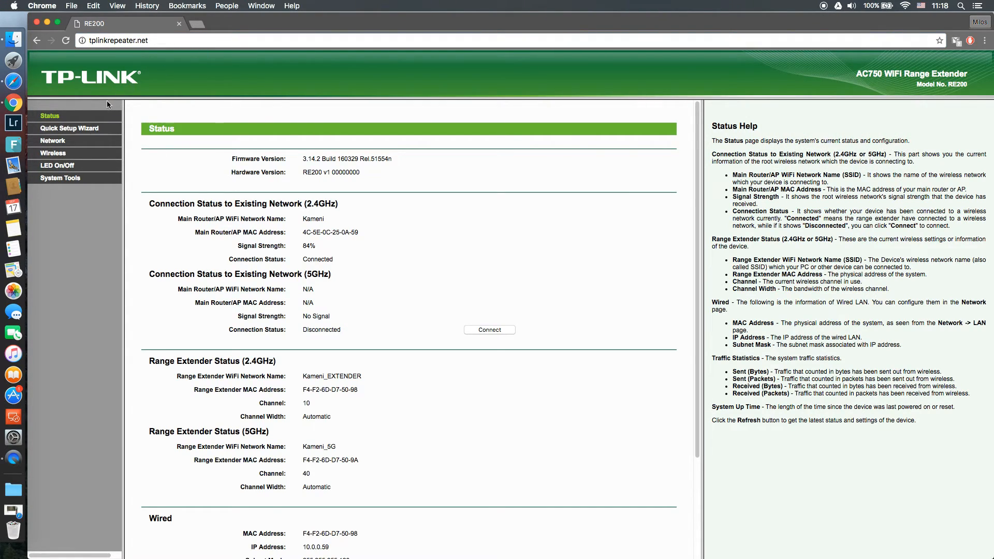
Read the descriptions of Concurrent Range Extender Mode and High Speed Mode in the wireless High Speed settings
{"action": "left_click", "coordinate": [53, 153]}
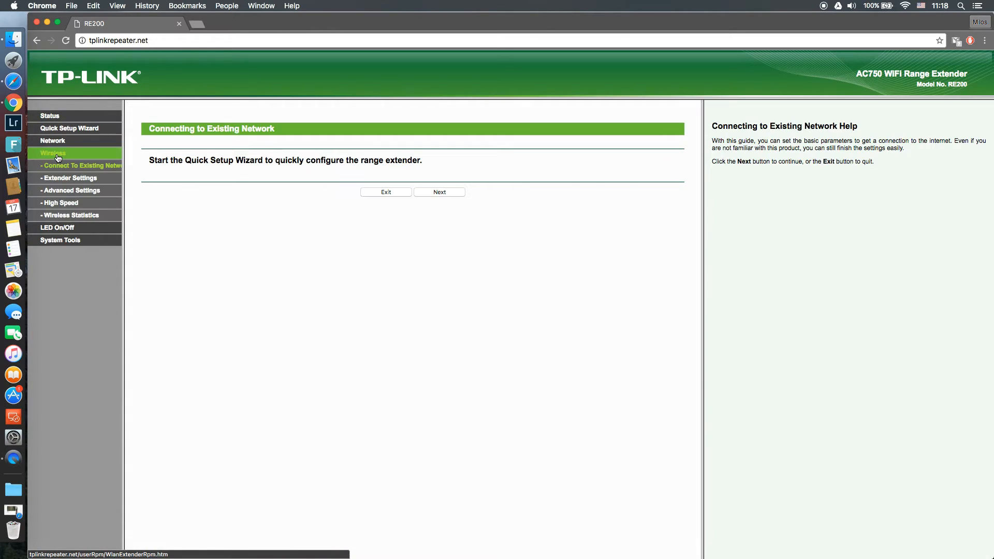
{"action": "left_click", "coordinate": [72, 204]}
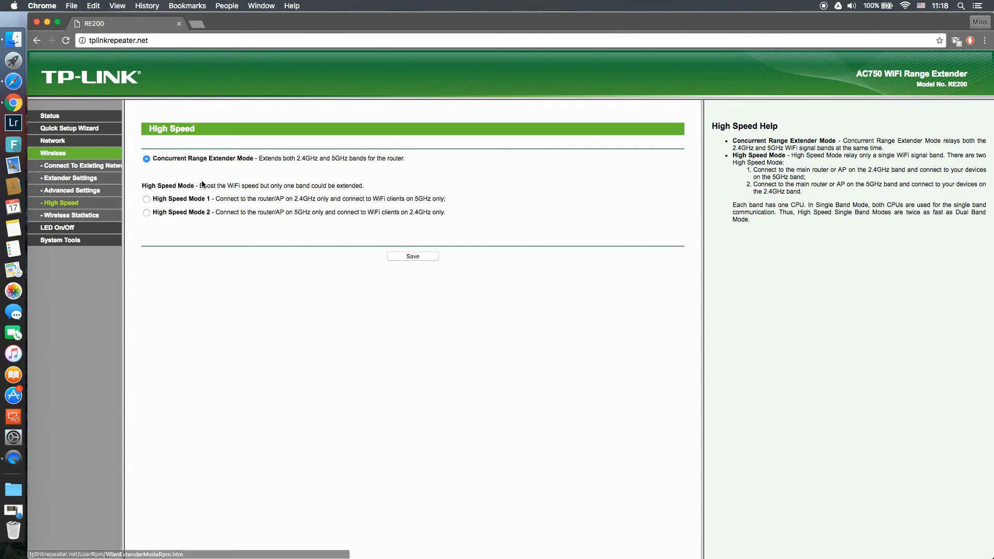
{"action": "left_click_drag", "start_coordinate": [263, 159], "coordinate": [413, 162]}
{"action": "left_click_drag", "start_coordinate": [142, 185], "coordinate": [366, 186]}
{"action": "left_click", "coordinate": [375, 191]}
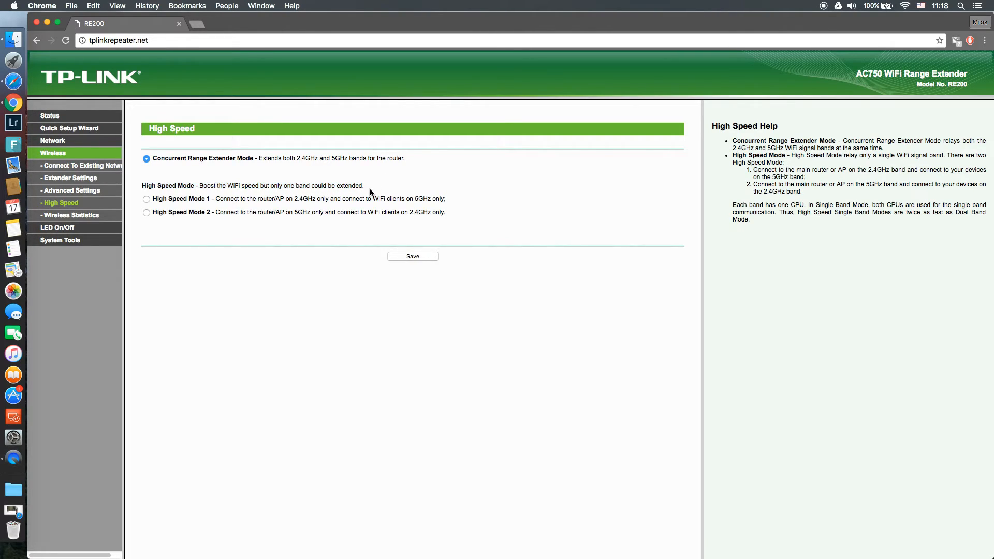
{"action": "left_click_drag", "start_coordinate": [352, 200], "coordinate": [445, 200]}
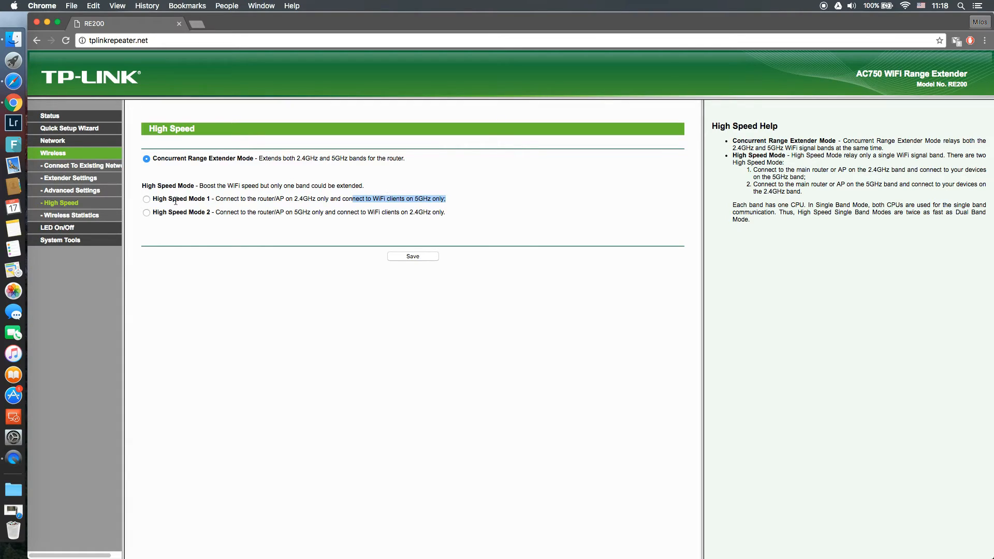
Switch the extender to High Speed Mode 1 and save the setting
{"action": "left_click", "coordinate": [148, 201]}
{"action": "left_click", "coordinate": [369, 299]}
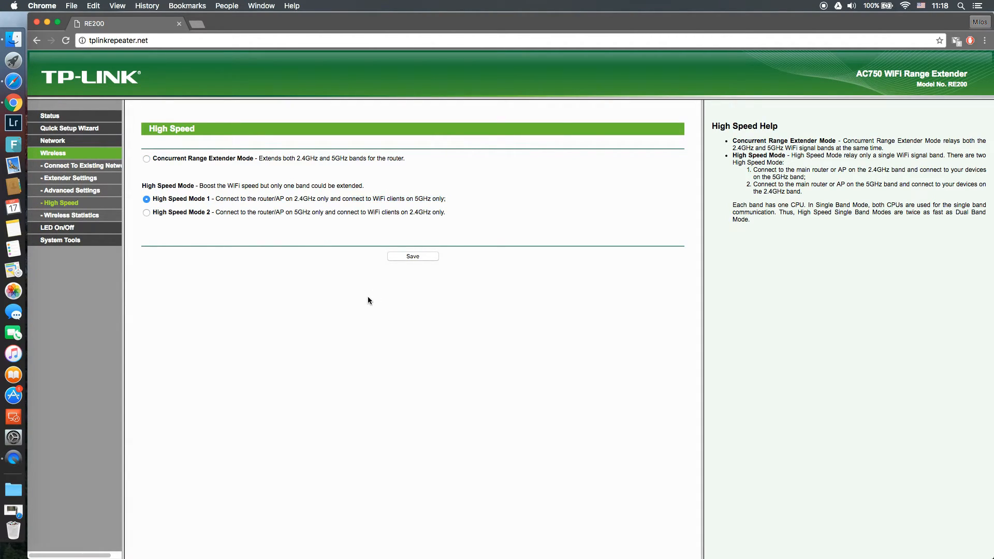
{"action": "left_click_drag", "start_coordinate": [314, 201], "coordinate": [448, 201]}
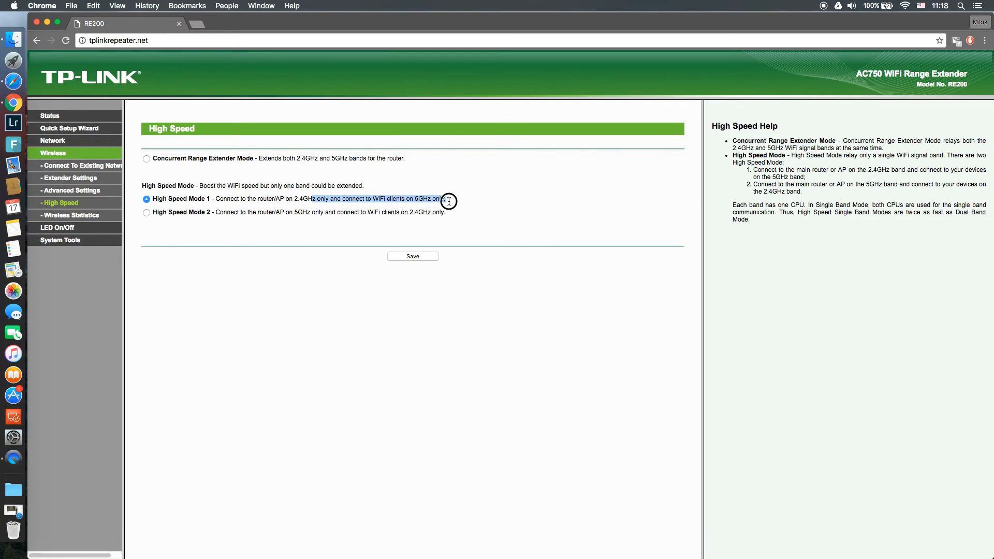
{"action": "left_click", "coordinate": [347, 262]}
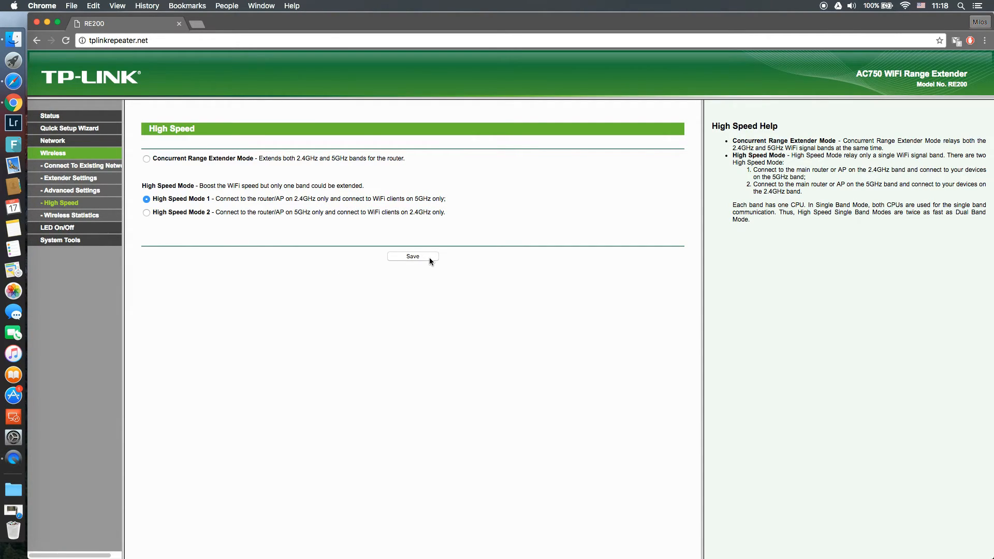
{"action": "left_click", "coordinate": [427, 258]}
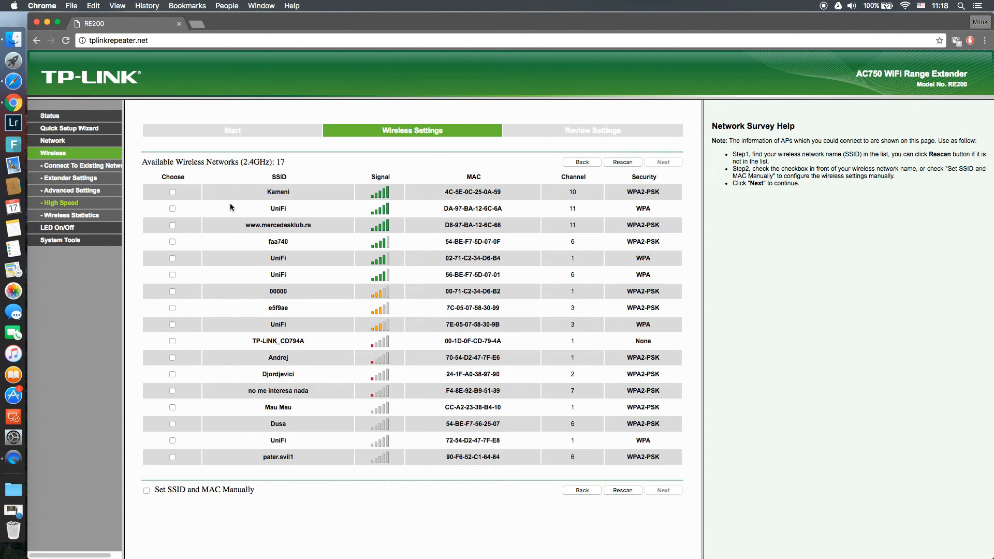
Choose Kameni as the 2.4 GHz main network and name the 5 GHz extender network Kameni_EXT5GHz
{"action": "left_click", "coordinate": [173, 193]}
{"action": "left_click", "coordinate": [671, 491]}
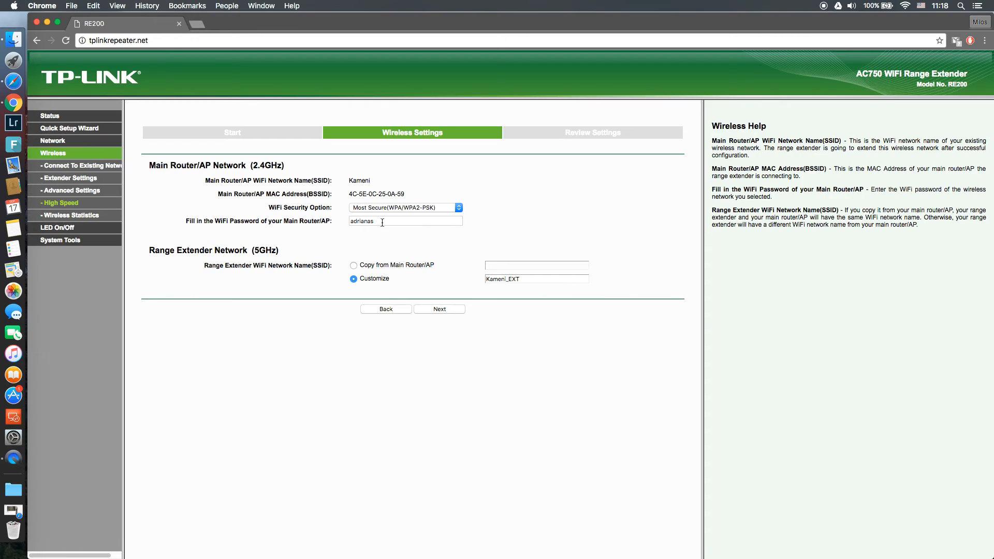
{"action": "left_click", "coordinate": [526, 279]}
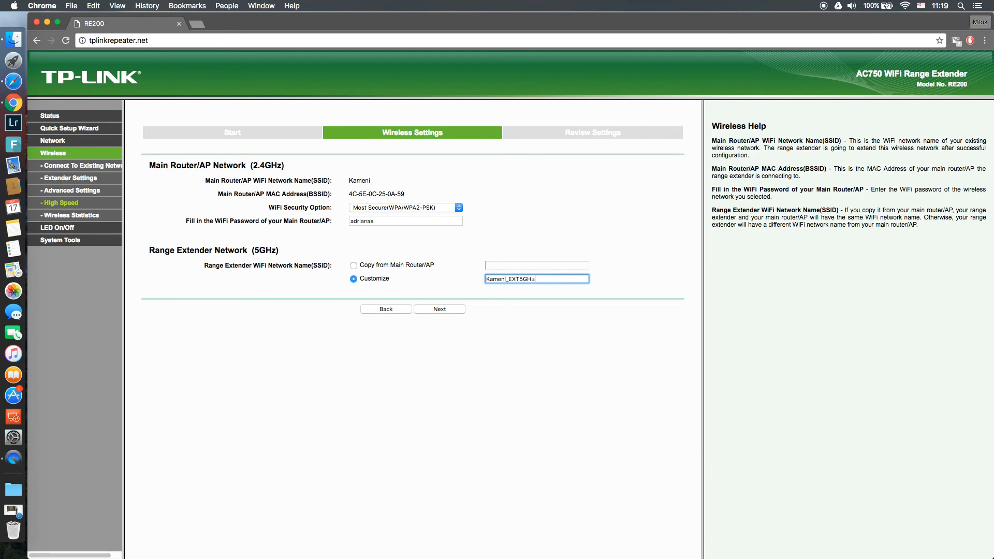
{"action": "left_click", "coordinate": [533, 364]}
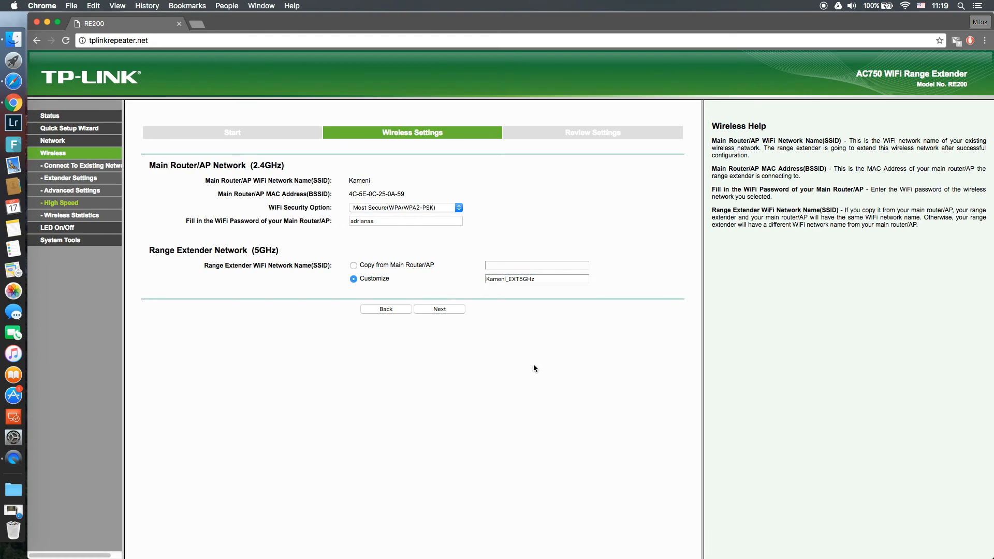
Continue to the settings review and finish the setup so the extender restarts with the new configuration
{"action": "left_click", "coordinate": [439, 309]}
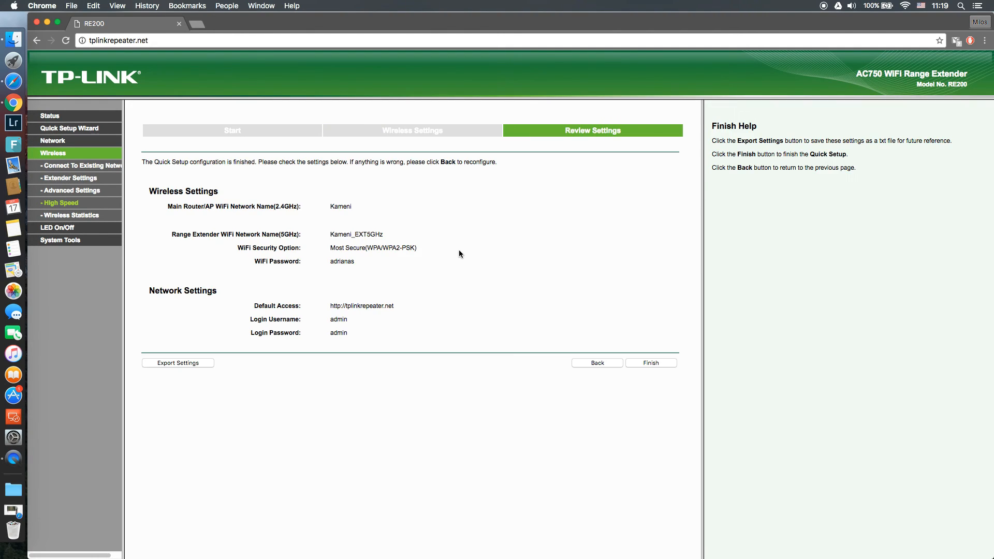
{"action": "left_click", "coordinate": [639, 356]}
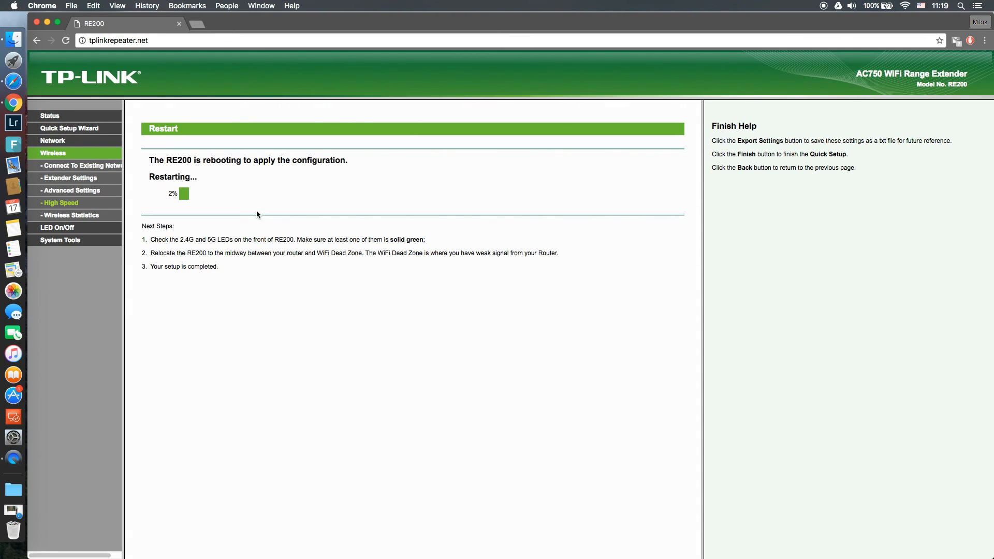
{"action": "left_click_drag", "start_coordinate": [149, 160], "coordinate": [333, 160]}
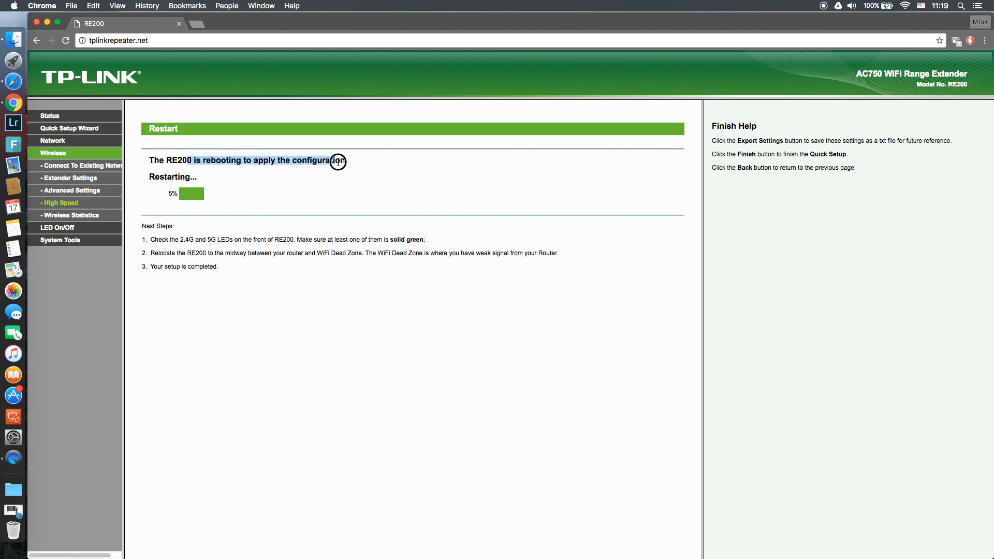